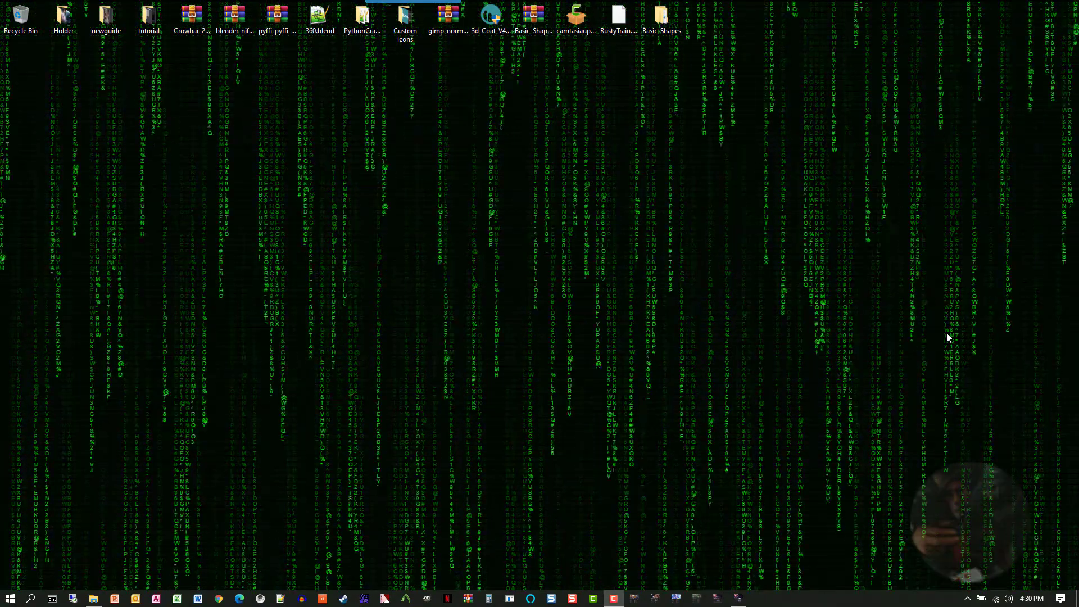
# Launch Blender 2.91 from the taskbar, then minimize it to reveal the desktop.
pyautogui.click(743, 597)
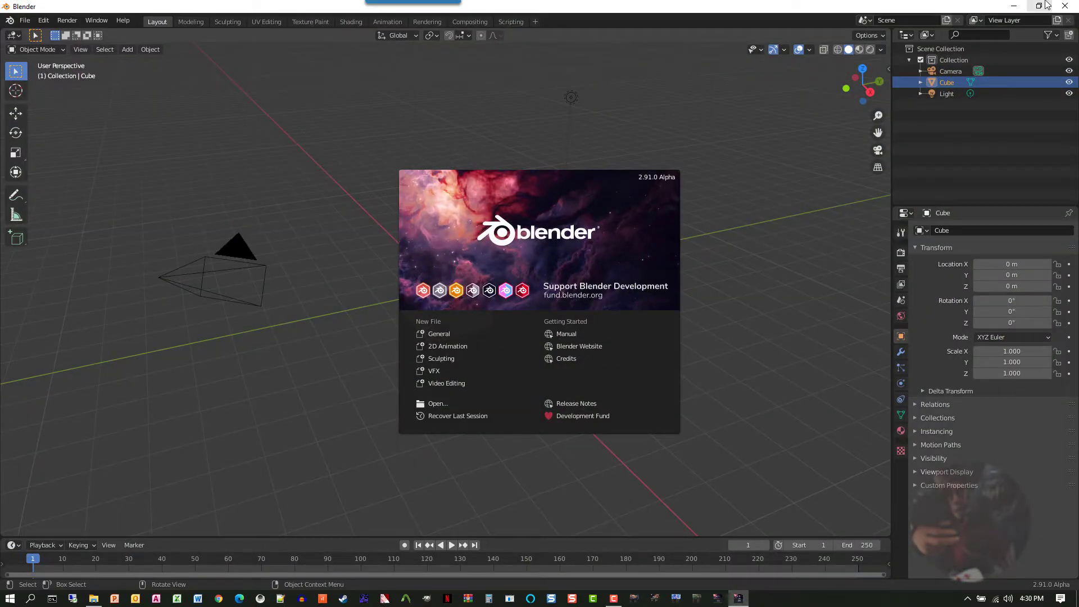
pyautogui.click(1014, 6)
# Open Chrome and search Google for 'Blender SOurce Tools'.
pyautogui.click(219, 598)
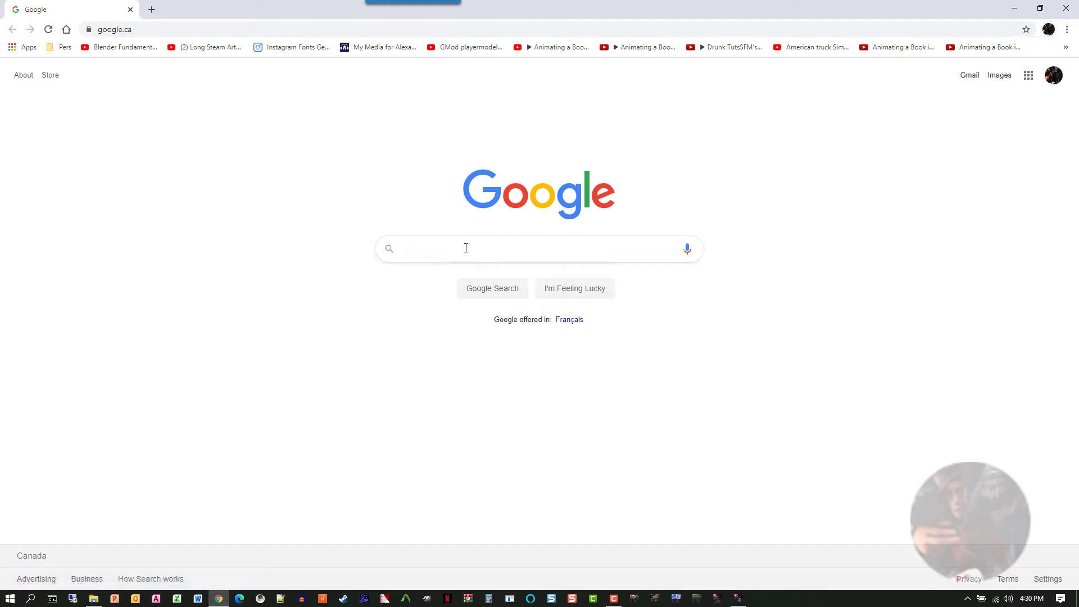
pyautogui.write('Blender ')
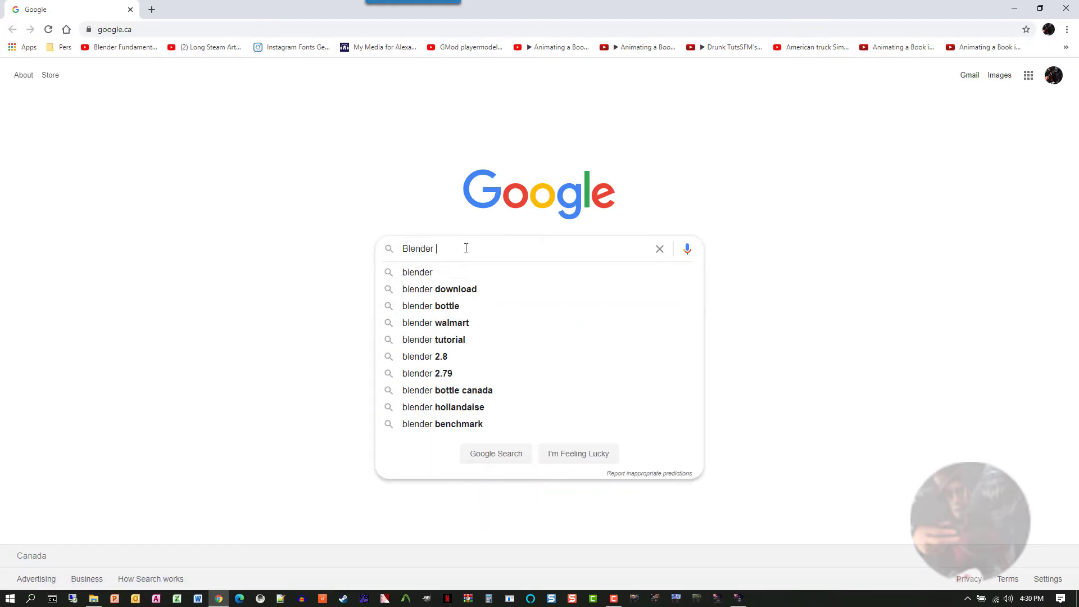
pyautogui.write('SOurce To')
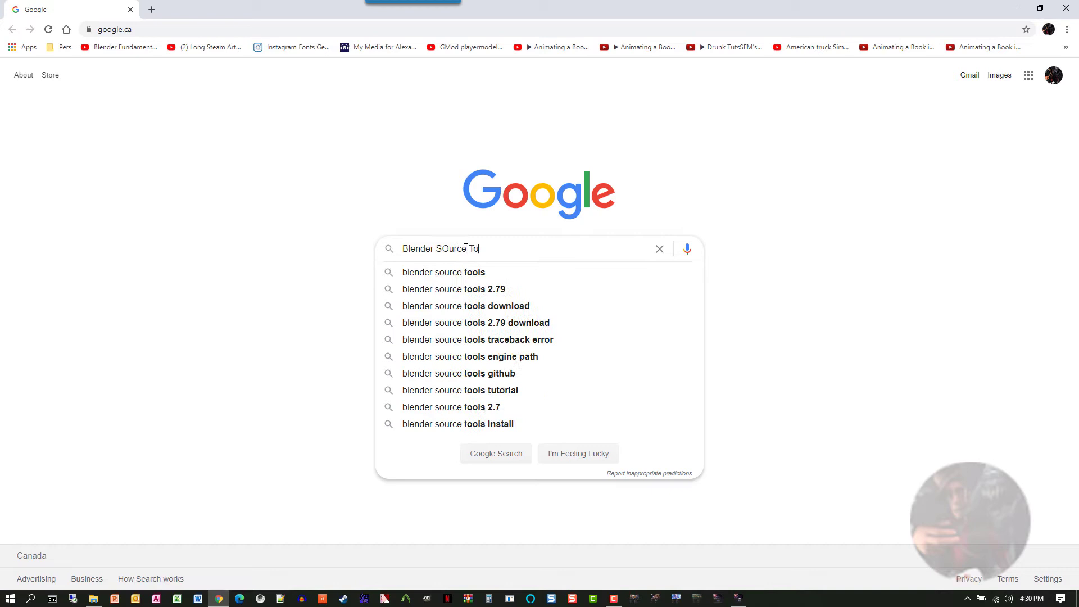
pyautogui.write('ols')
pyautogui.press('Return')
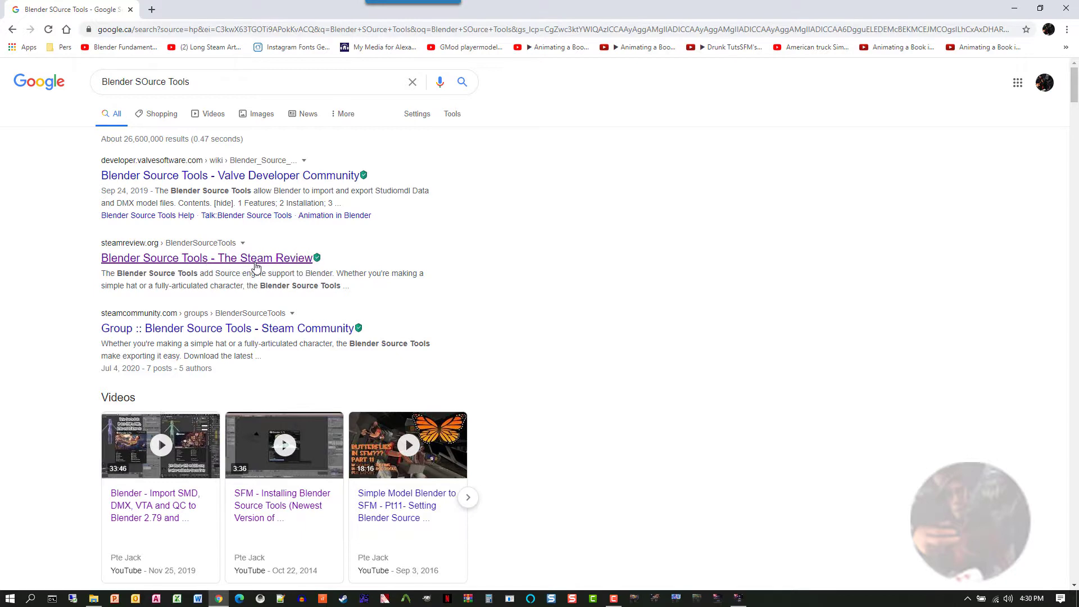
# Open the steamreview.org Blender Source Tools page, then its Release archives listing.
pyautogui.click(255, 263)
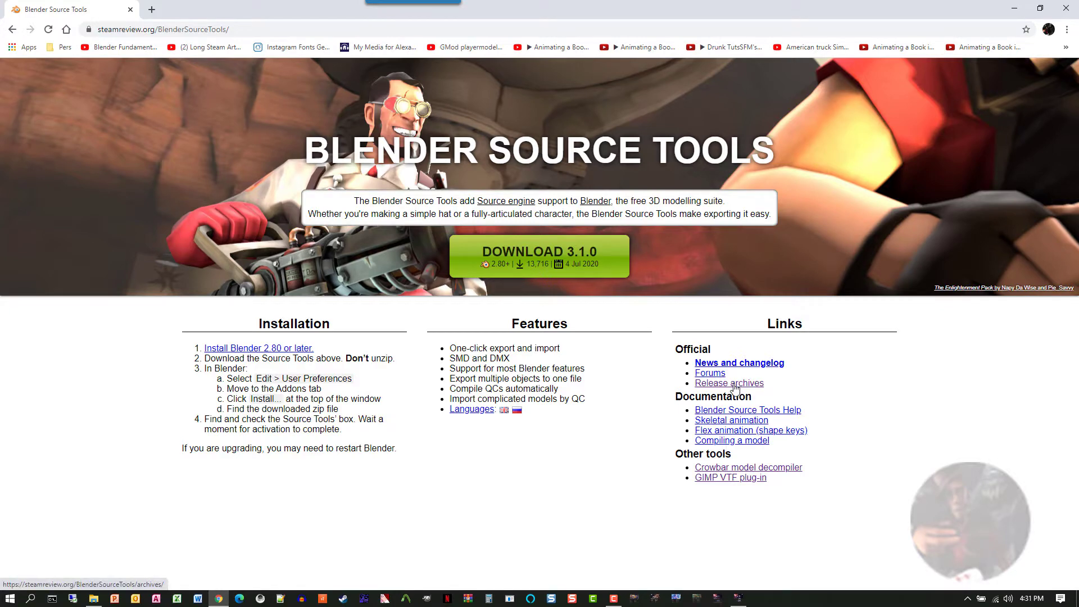
pyautogui.click(734, 385)
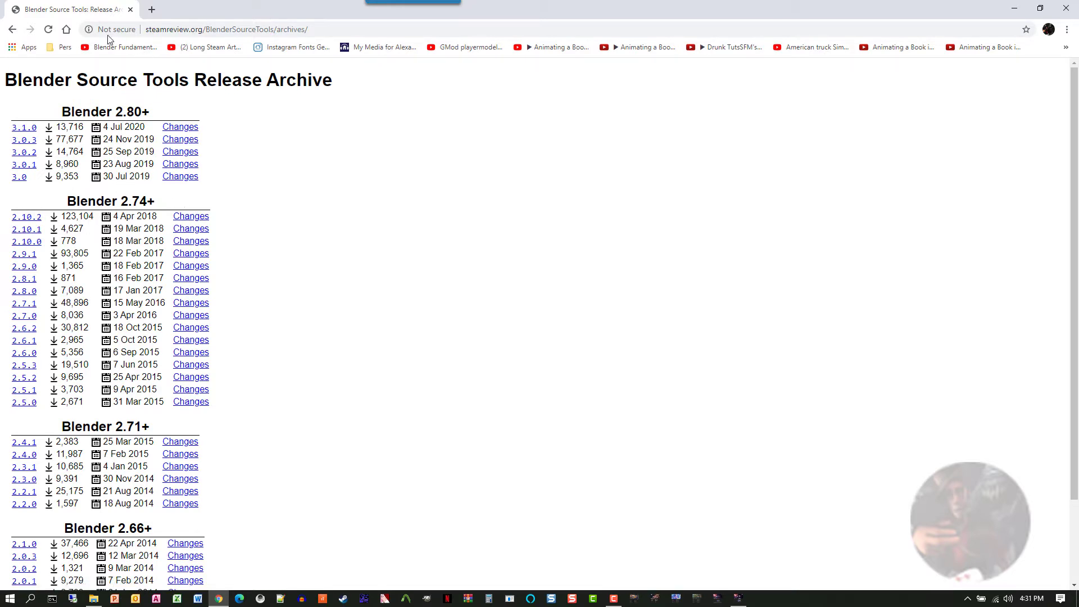
# Return to the main page, download the 3.1.0 release zip, and minimize Chrome.
pyautogui.click(12, 29)
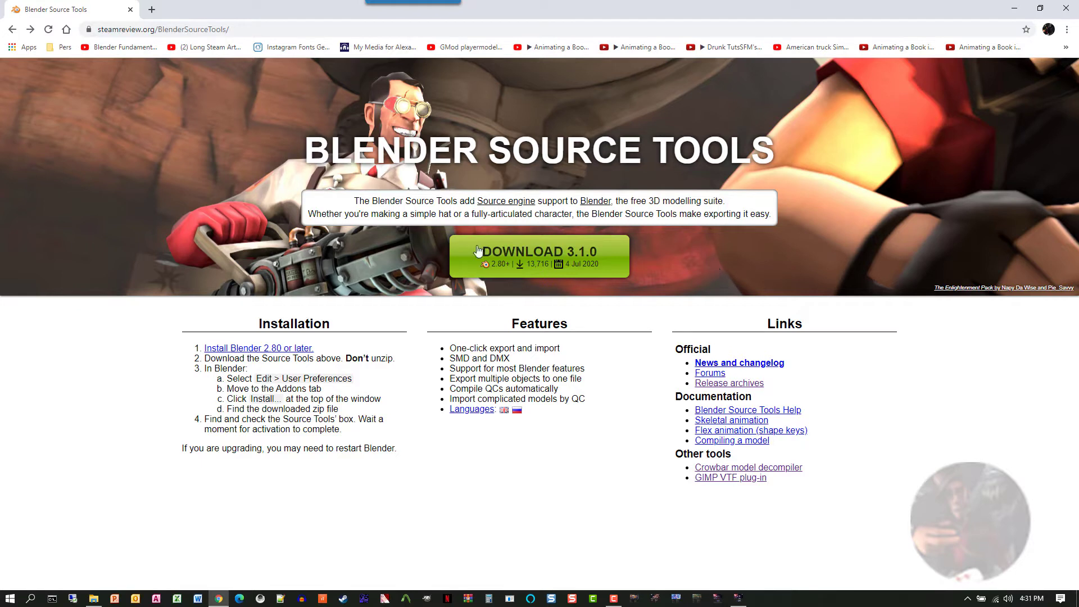
pyautogui.click(522, 262)
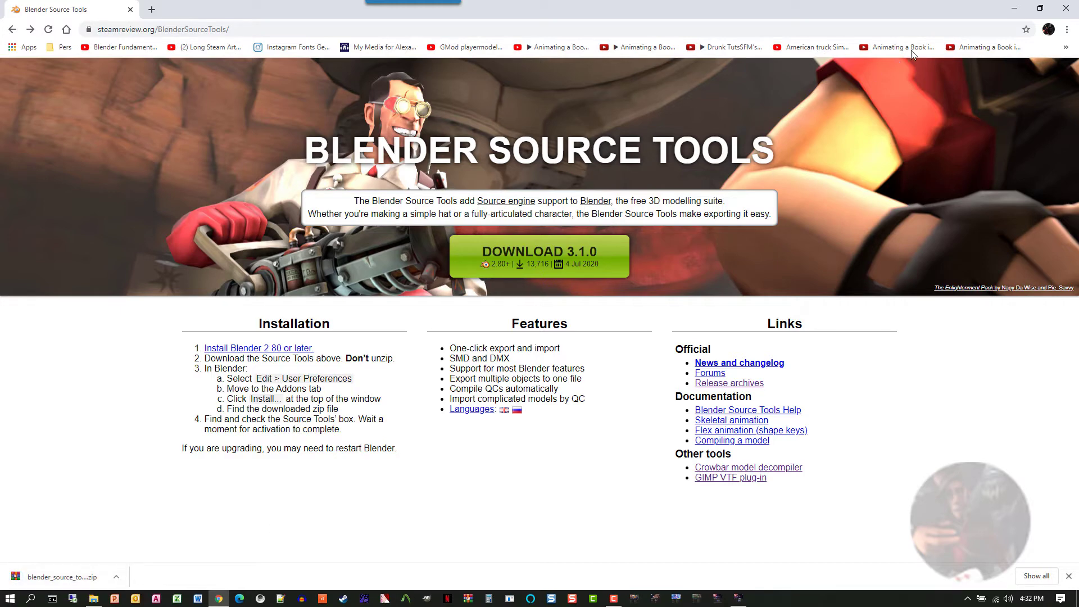
pyautogui.click(1014, 8)
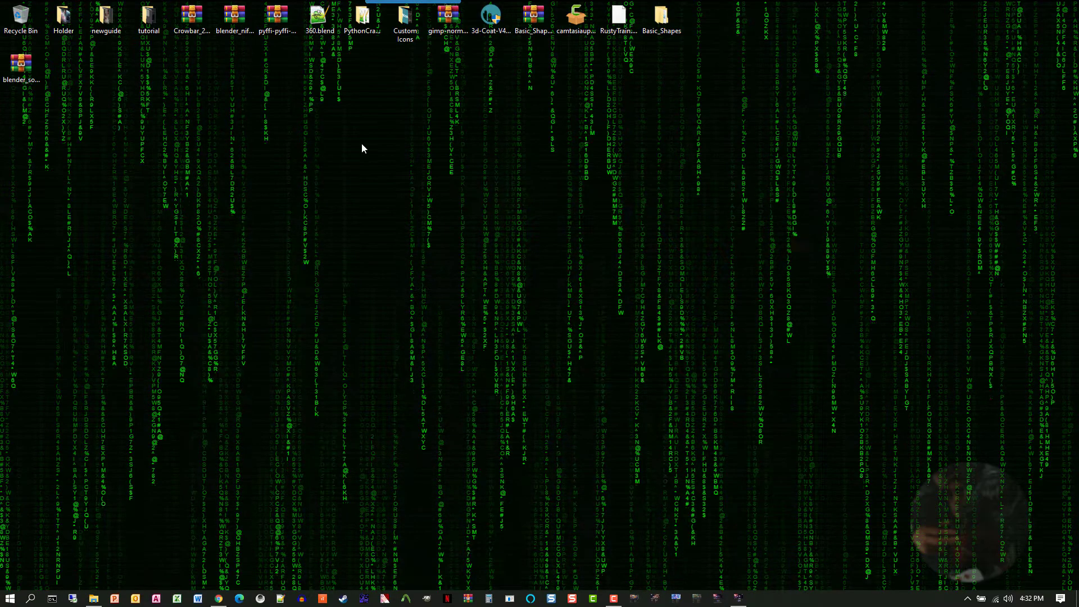
# Virus-scan blender_source_tools_3.1.0.zip with Kaspersky, confirm no threats, and close the scanner.
pyautogui.click(14, 74)
pyautogui.rightClick(14, 73)
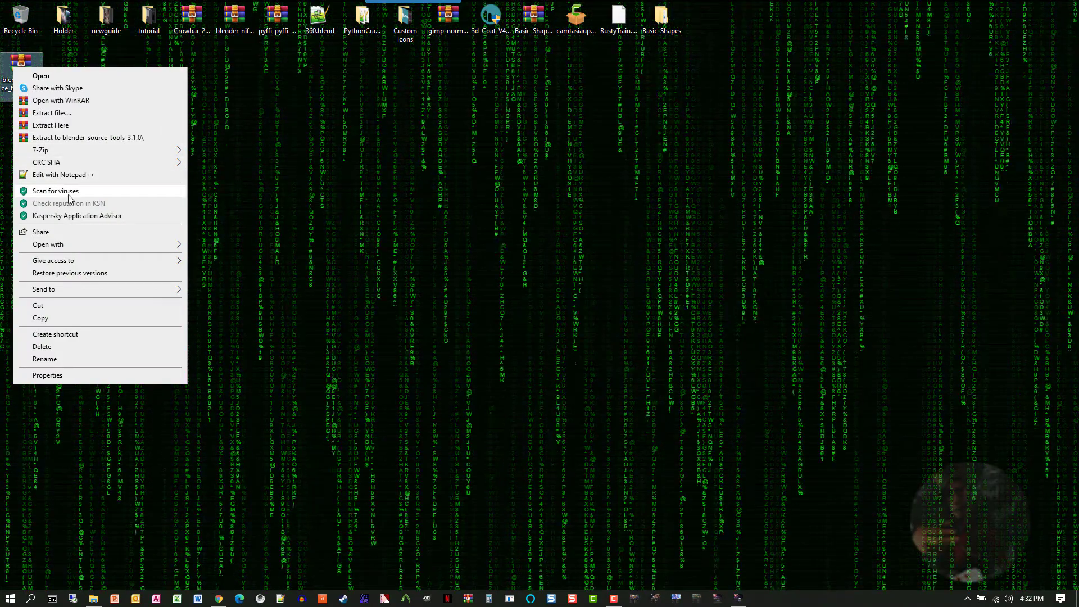
pyautogui.click(68, 191)
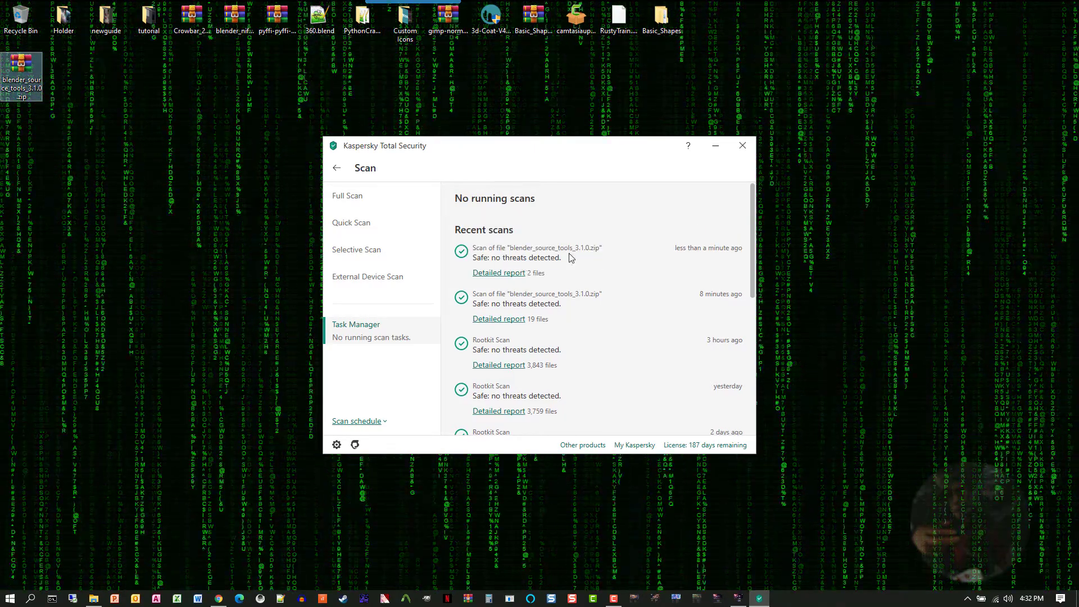
pyautogui.click(743, 146)
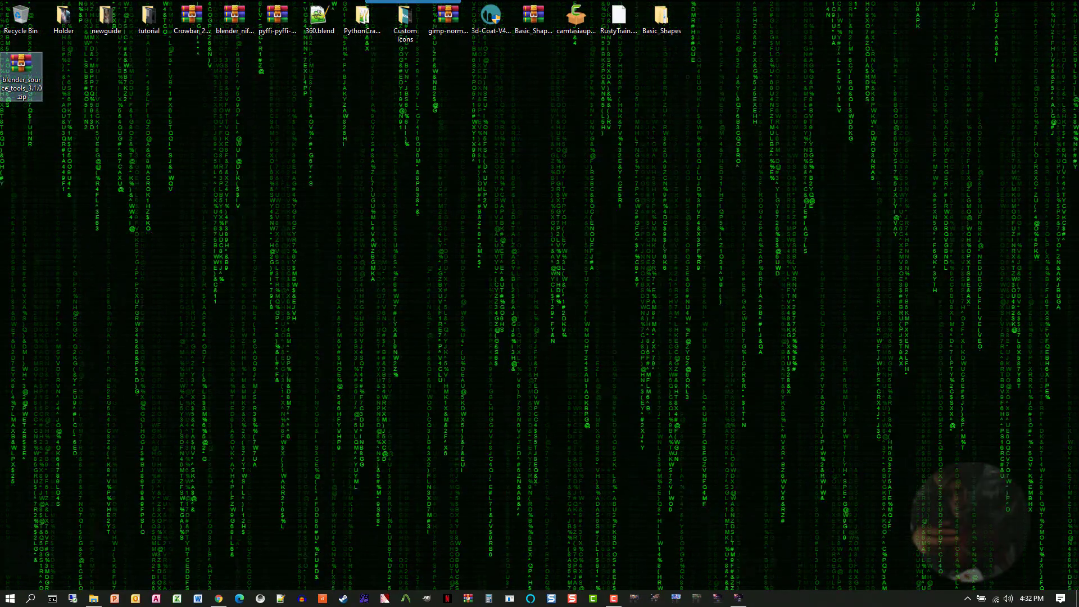
# Restore Blender, dismiss the splash screen, and open Preferences on the Add-ons section.
pyautogui.click(737, 599)
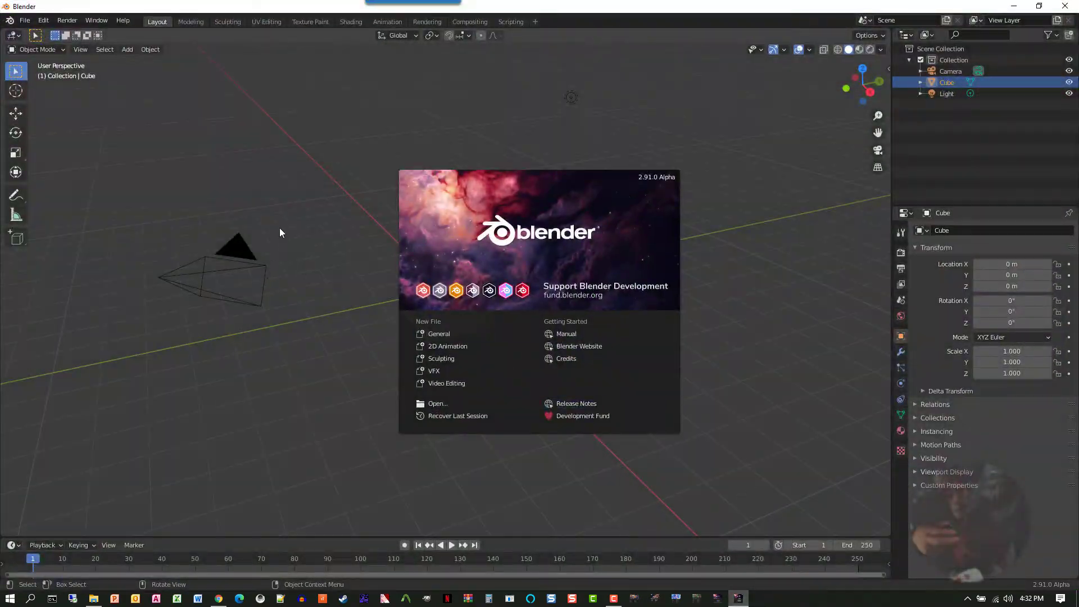
pyautogui.click(40, 23)
pyautogui.click(43, 21)
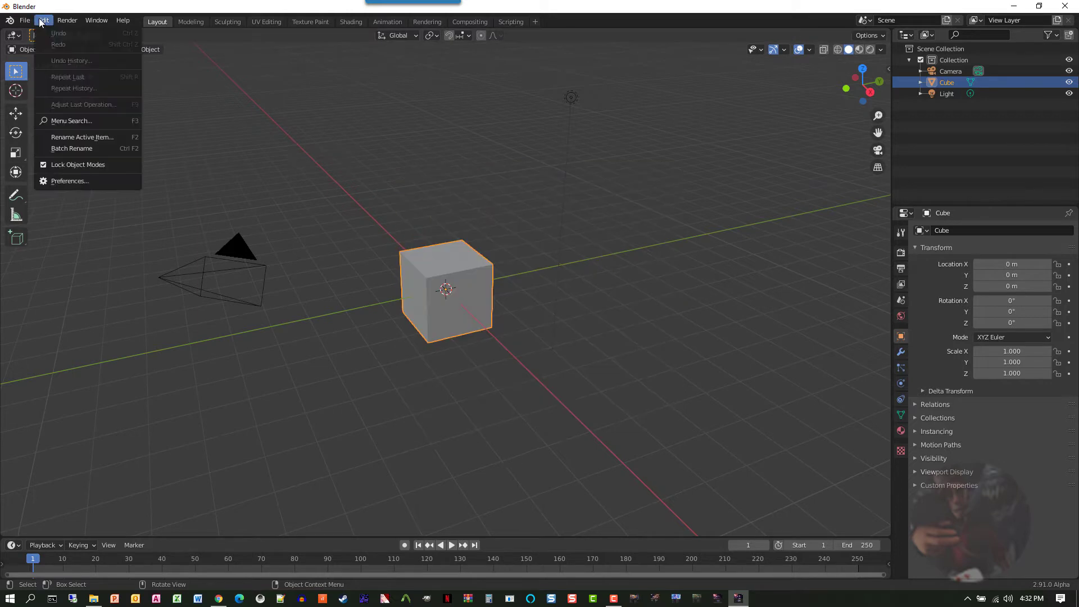
pyautogui.click(53, 180)
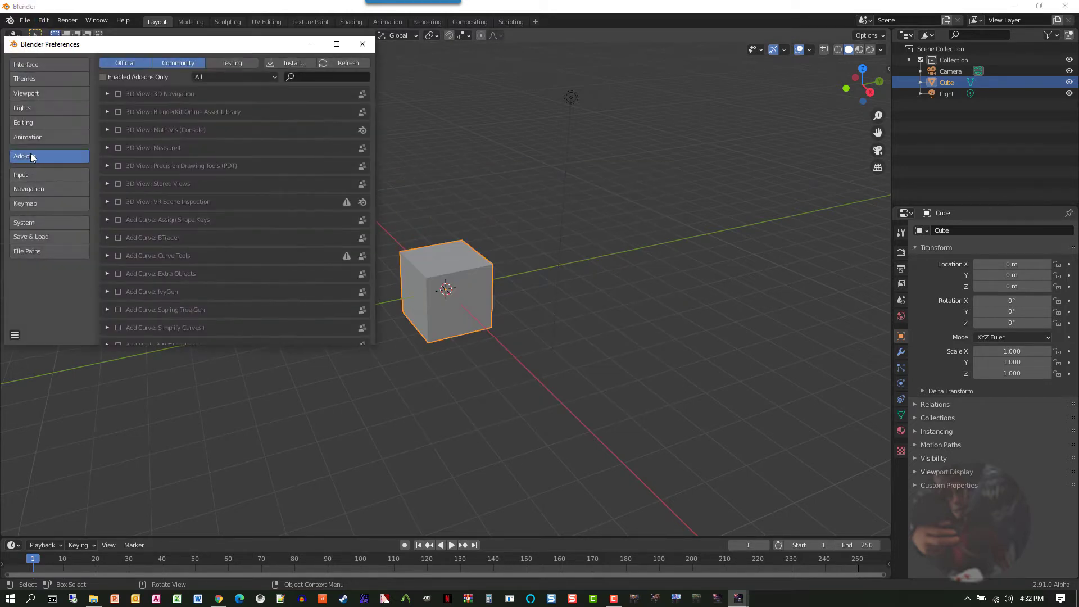
# Install blender_source_tools_3.1.0.zip from the Desktop as an add-on.
pyautogui.click(290, 64)
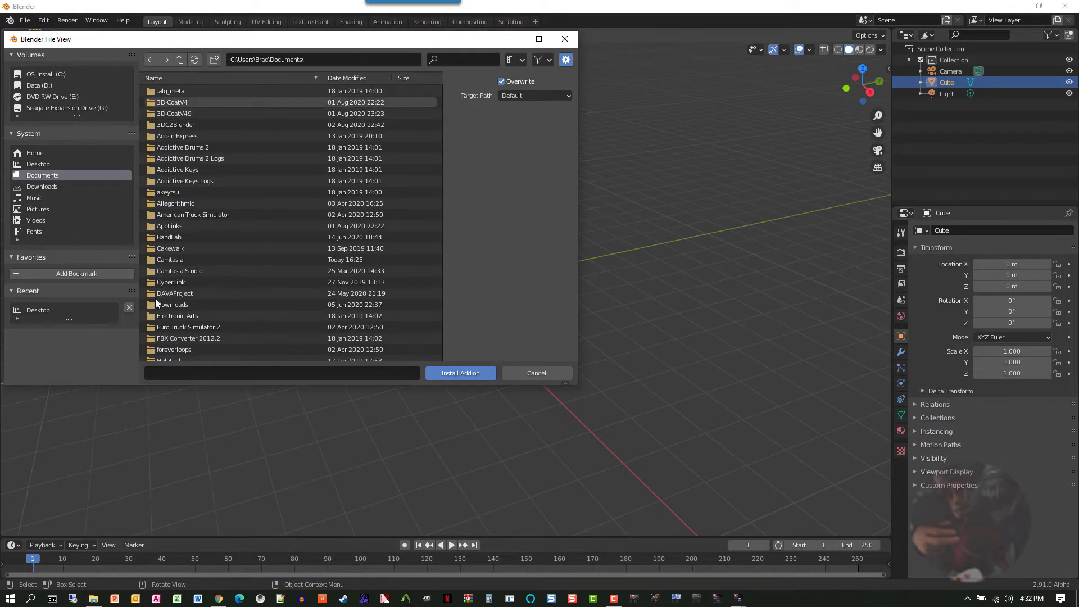
pyautogui.click(39, 163)
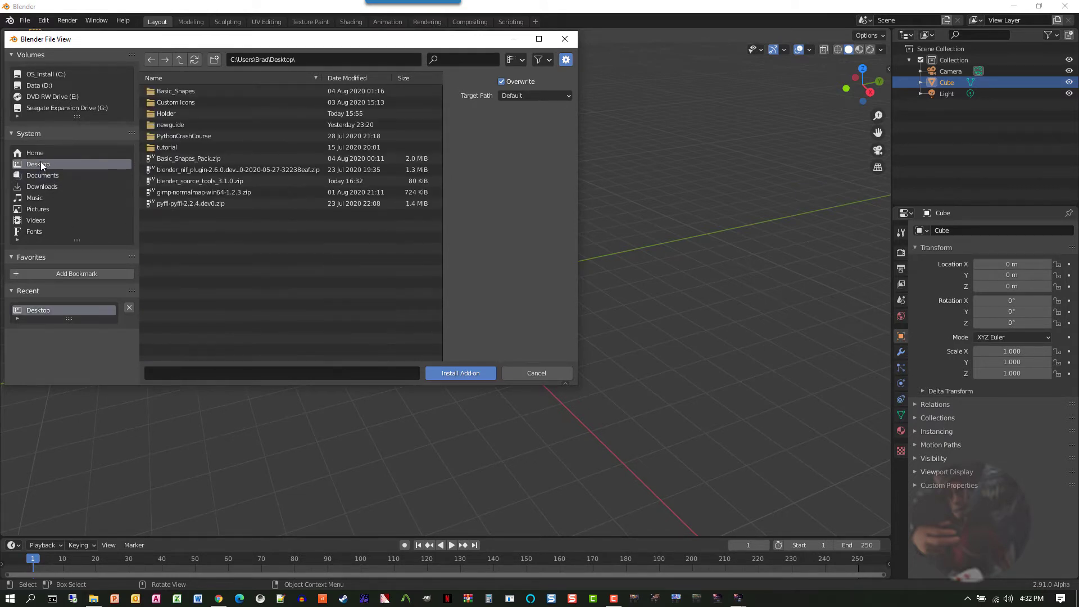
pyautogui.click(208, 180)
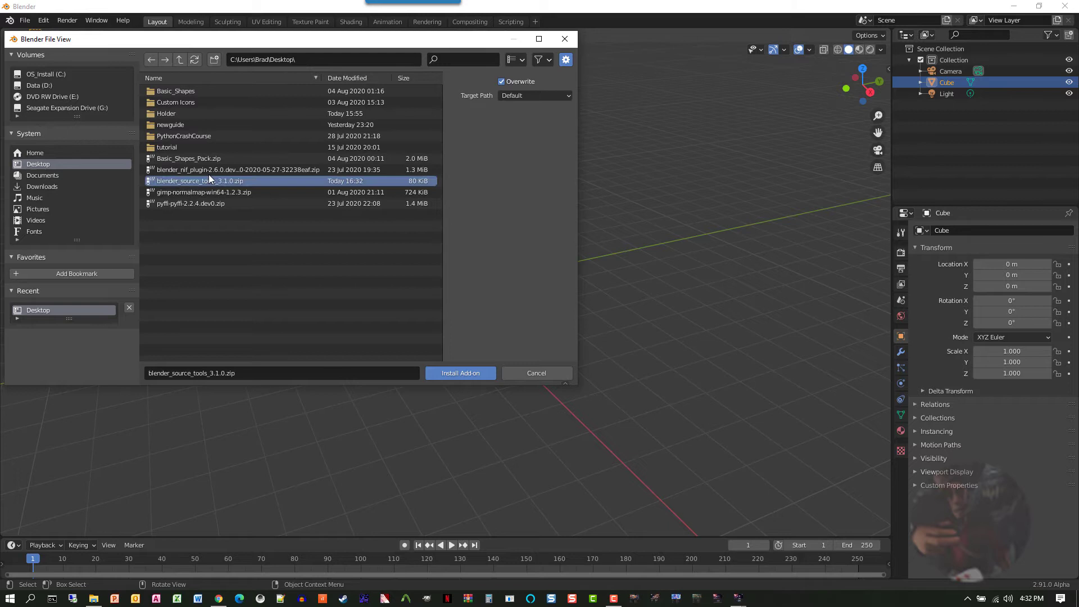
pyautogui.click(472, 373)
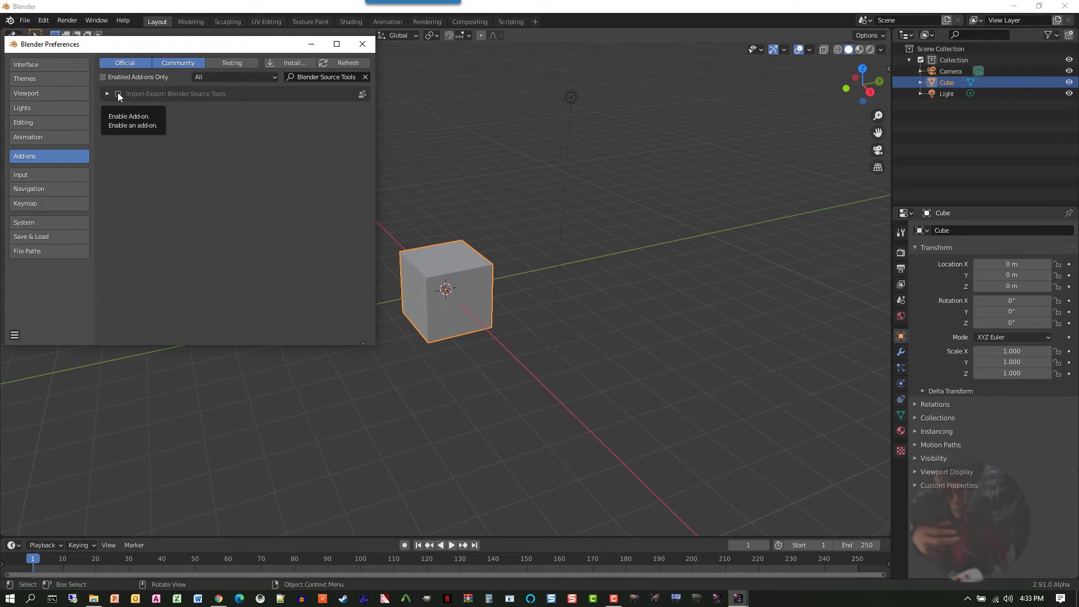
# Enable Import-Export: Blender Source Tools, turn on Auto-Save Preferences, and close Preferences.
pyautogui.click(118, 94)
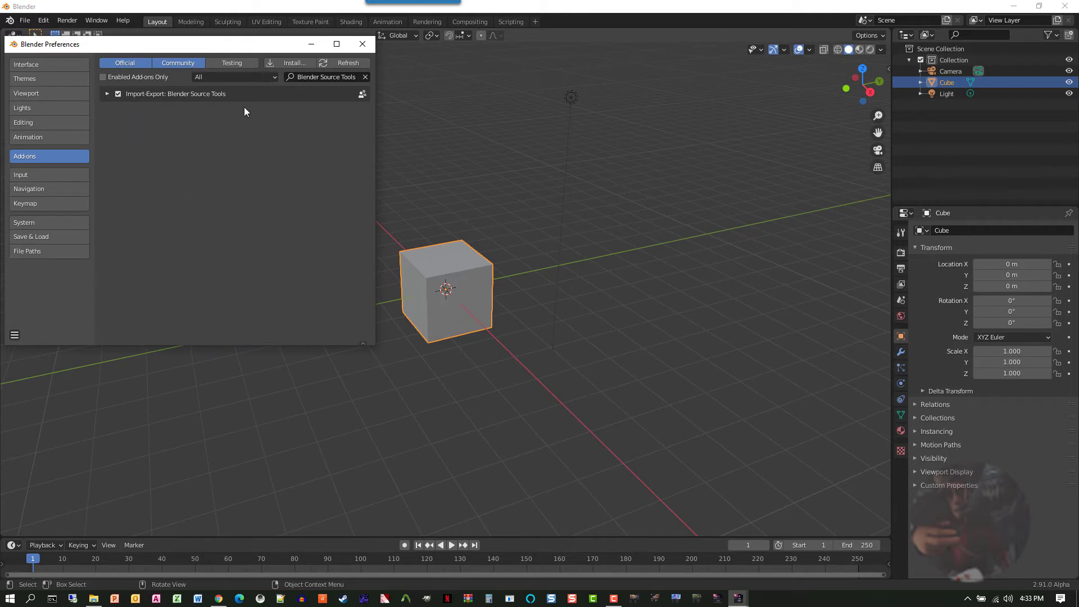
pyautogui.click(14, 335)
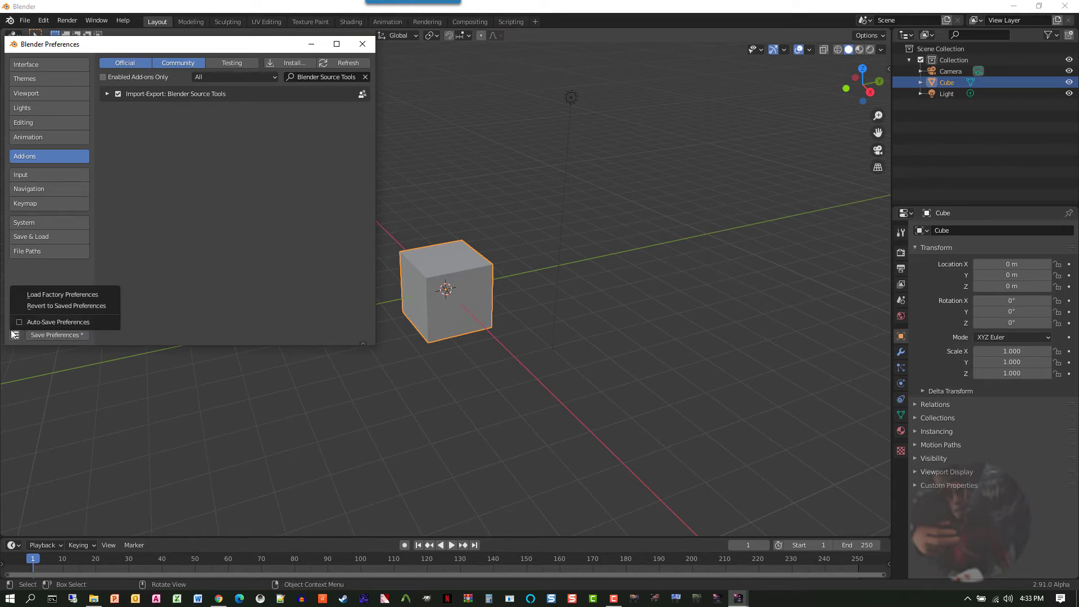
pyautogui.click(16, 324)
pyautogui.click(14, 334)
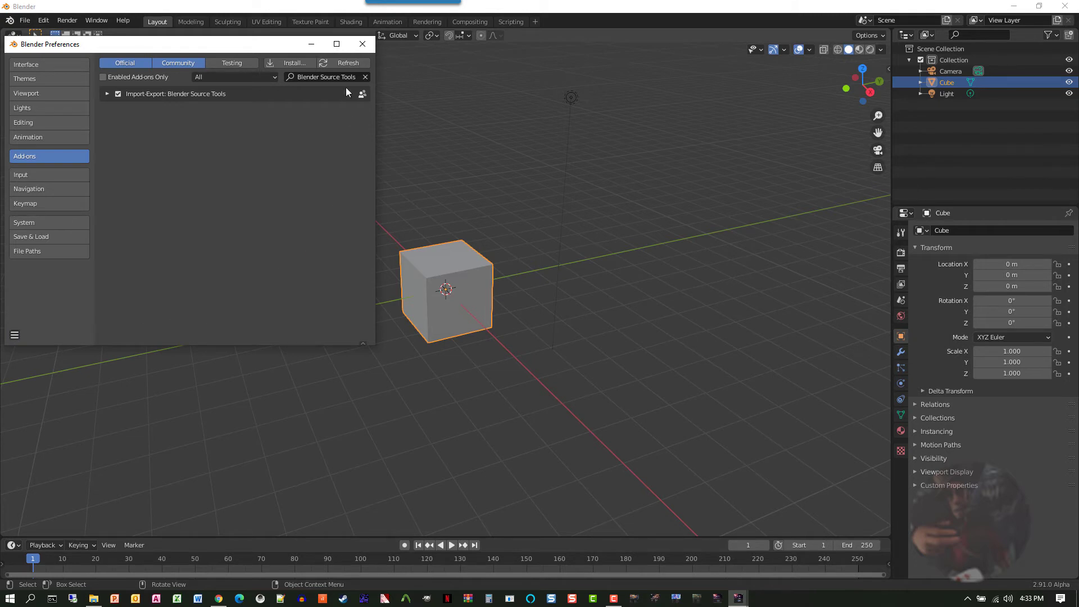
pyautogui.click(362, 44)
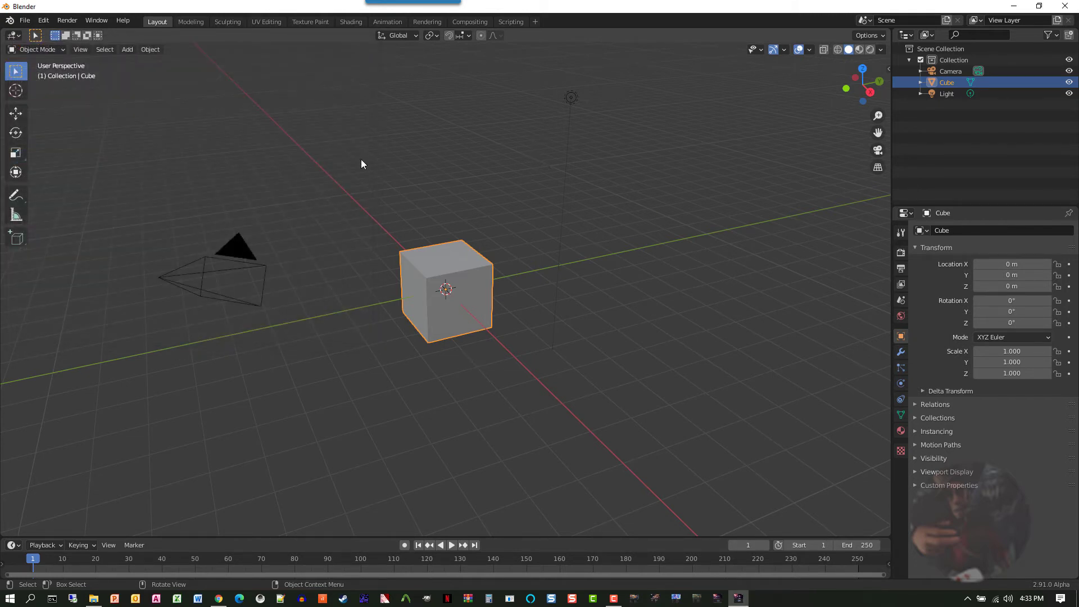
# Open Scene properties in an enlarged Properties area to reveal the Source Engine Export and Exportables panels.
pyautogui.click(900, 302)
pyautogui.scroll(-4, 990, 382)
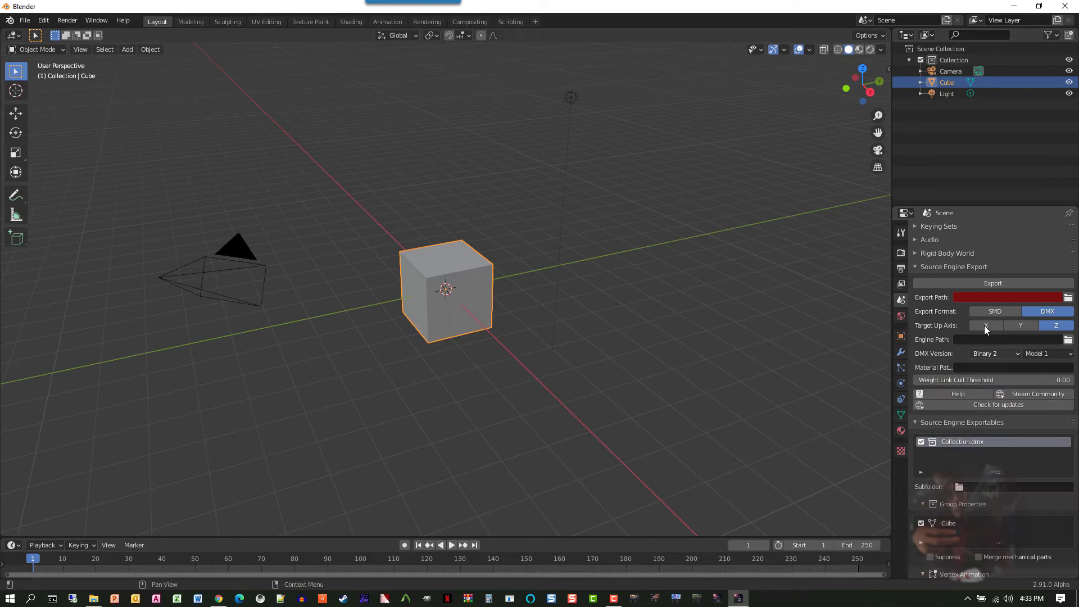
pyautogui.click(970, 159)
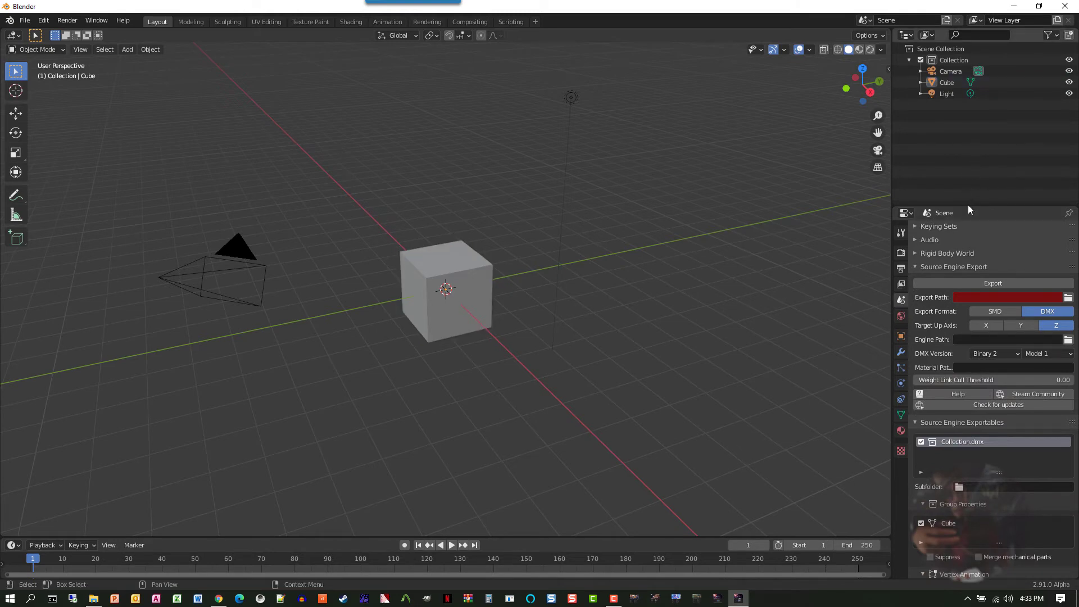
pyautogui.moveTo(966, 206); pyautogui.dragTo(966, 108)
pyautogui.scroll(2, 959, 222)
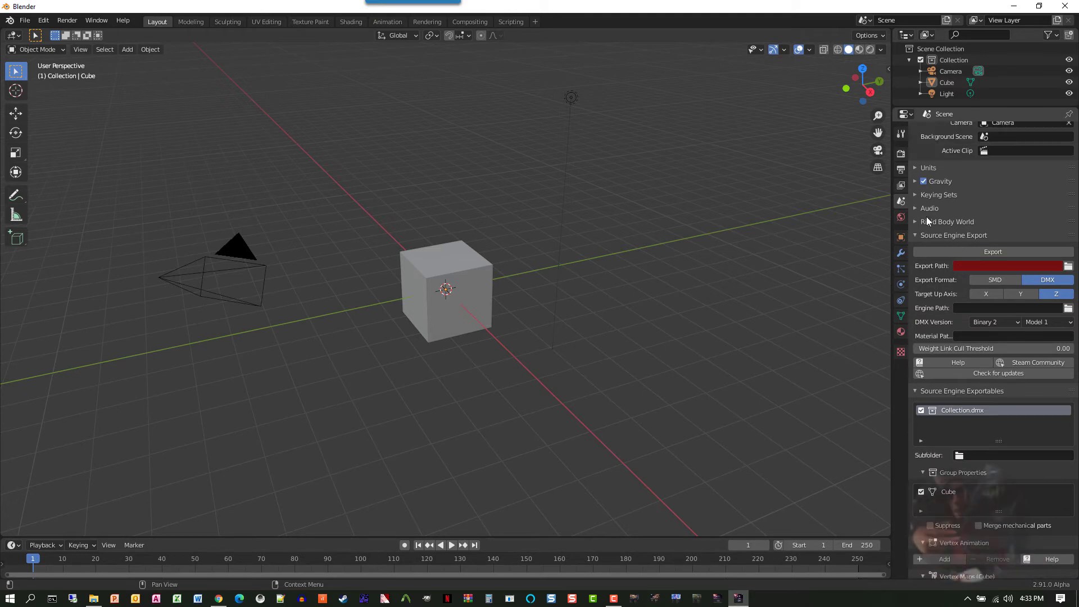
pyautogui.click(944, 236)
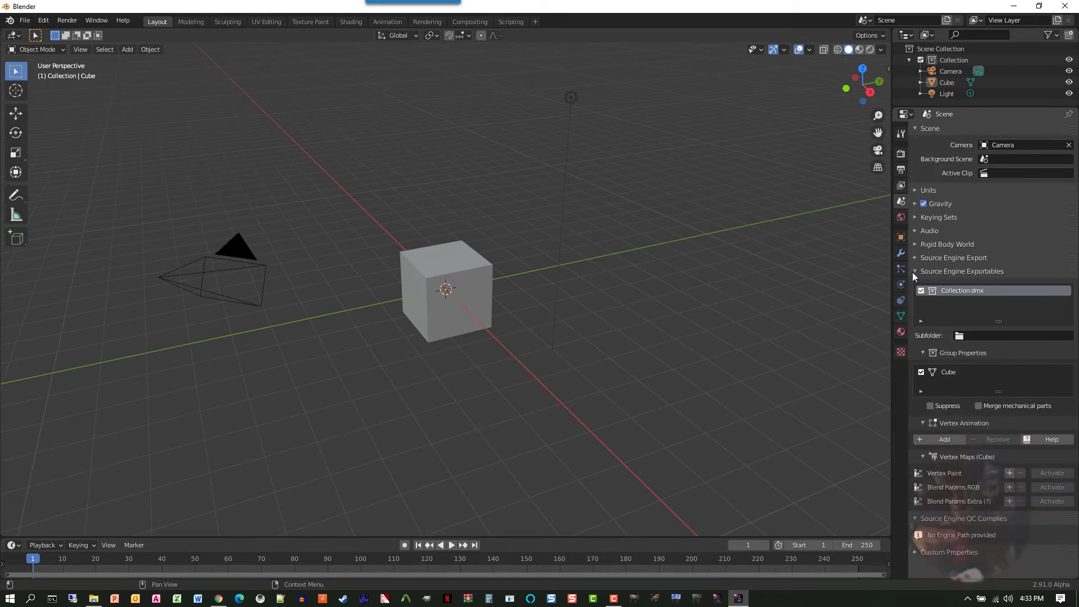
pyautogui.click(922, 258)
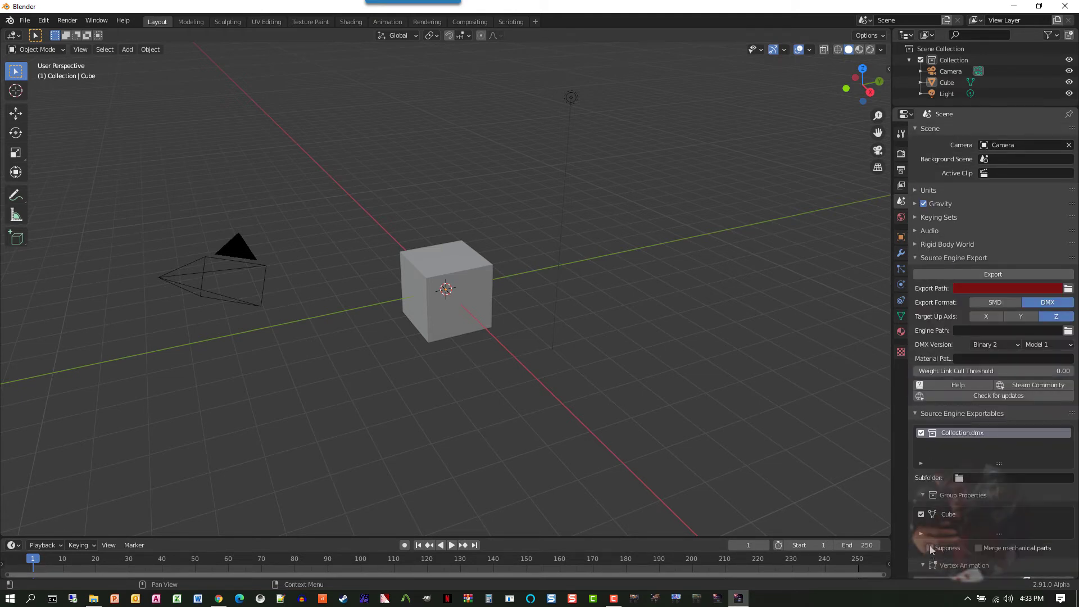
pyautogui.scroll(-2, 931, 550)
pyautogui.scroll(-3, 943, 534)
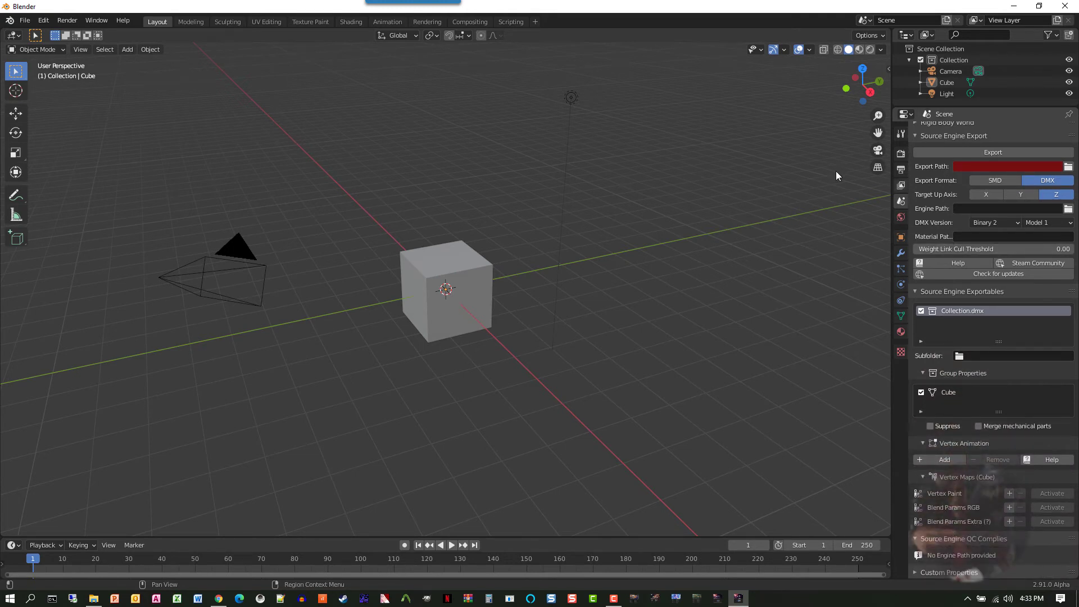
# Confirm File > Import lists Source Engine (.smd, .vta, .dmx).
pyautogui.click(25, 22)
pyautogui.moveTo(51, 177)
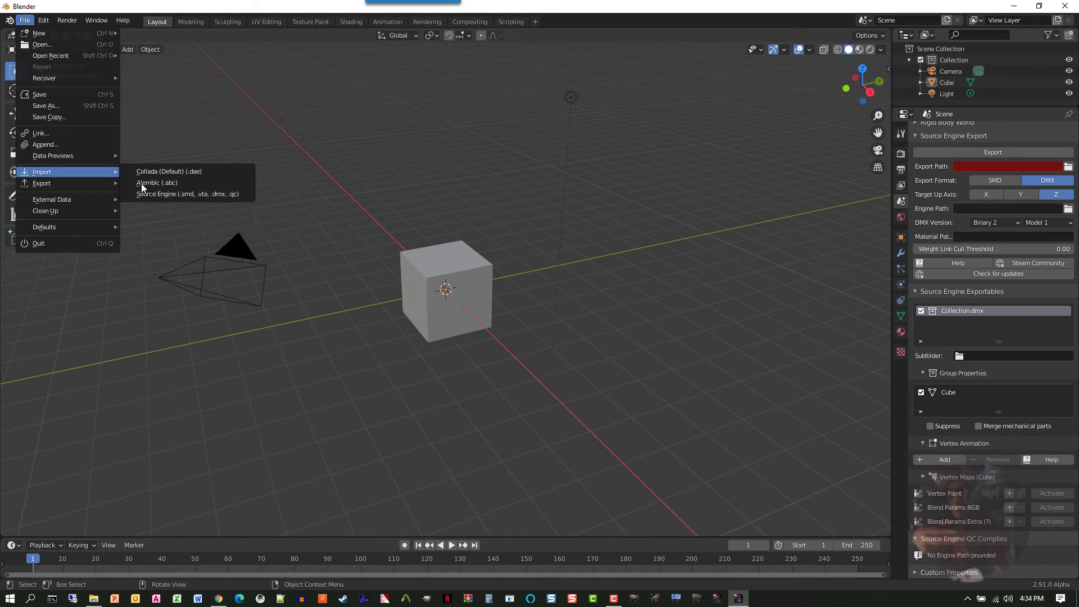
pyautogui.moveTo(168, 218)
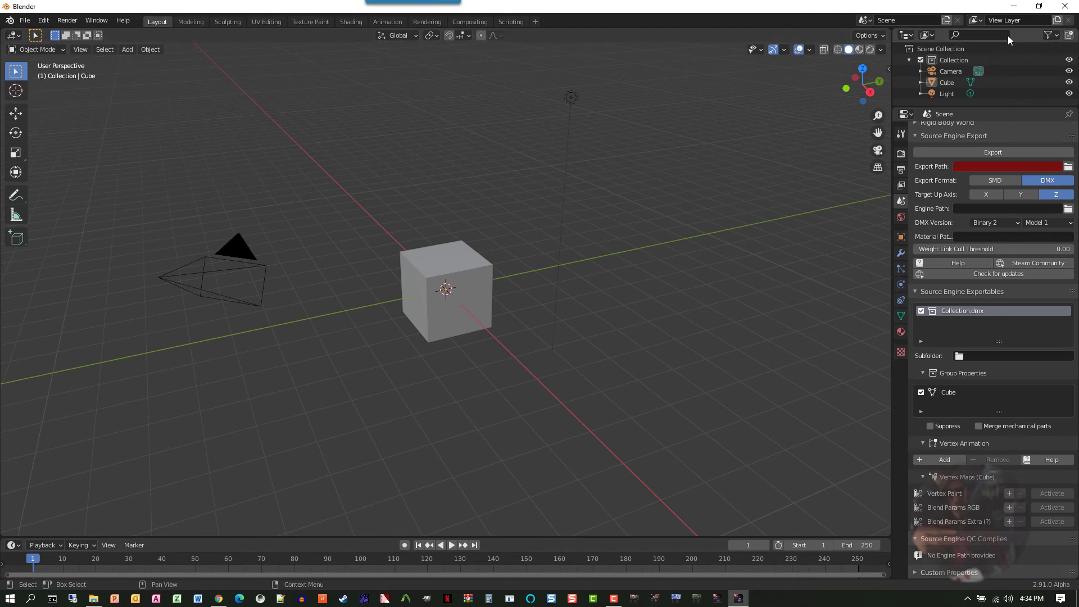
# Close Blender, back out of the save dialog, and quit with Don't Save.
pyautogui.click(1064, 6)
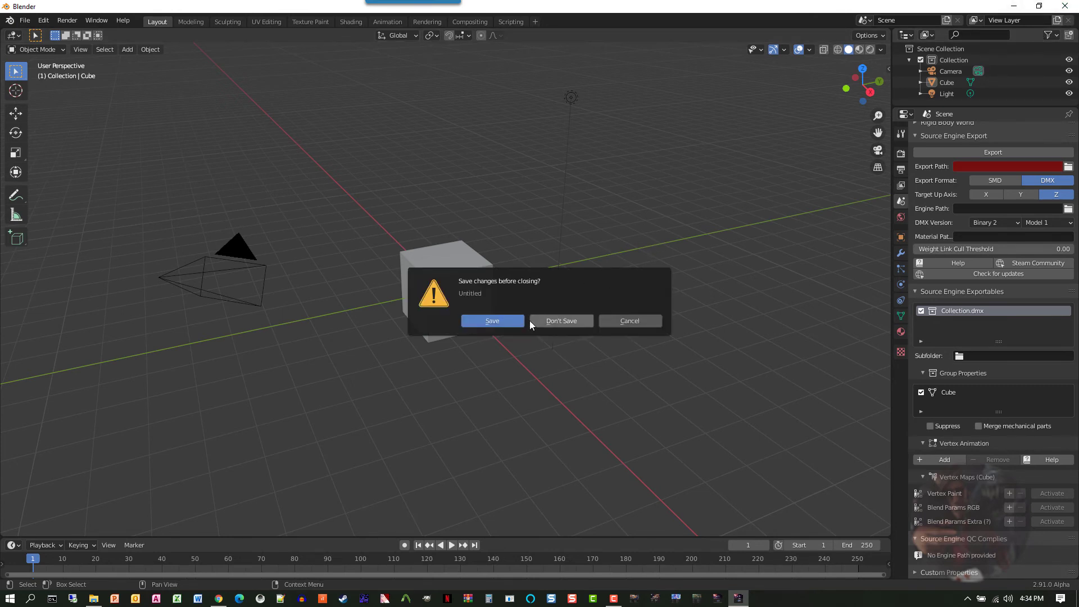
pyautogui.click(513, 322)
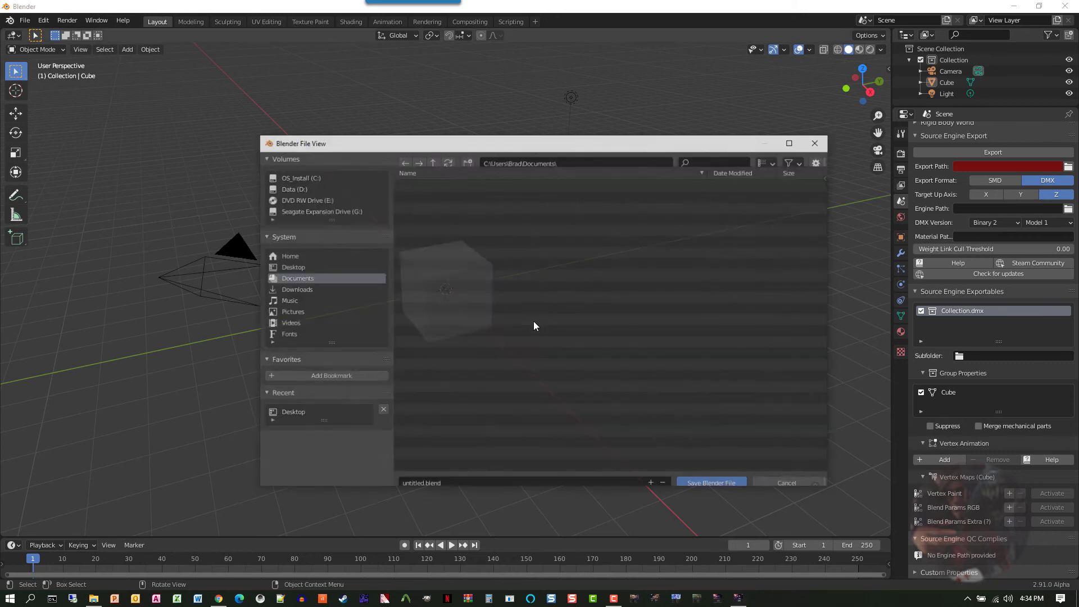
pyautogui.click(814, 143)
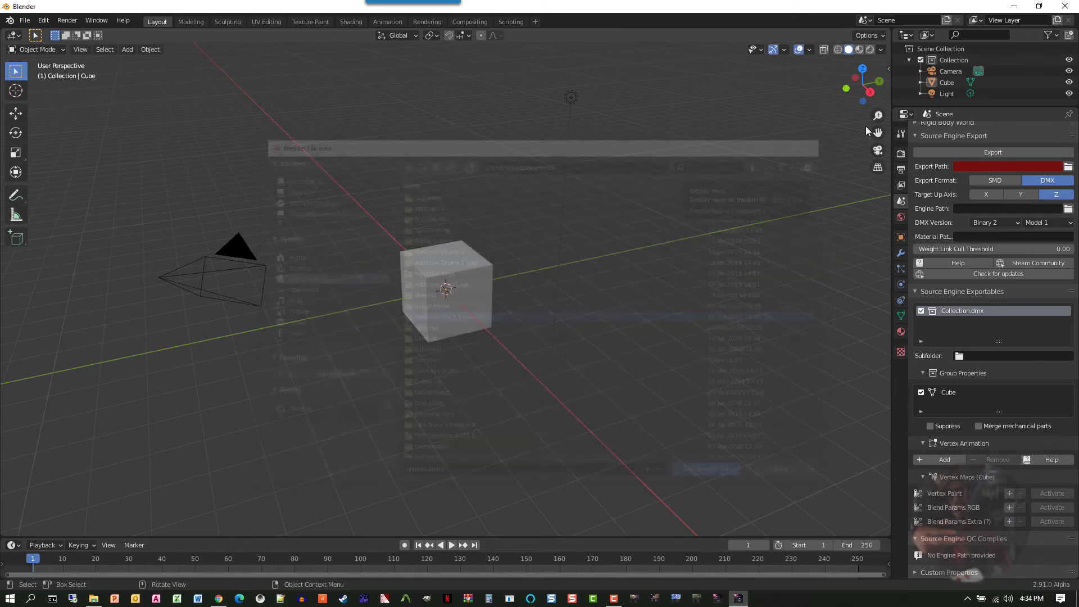
pyautogui.click(1071, 6)
pyautogui.click(558, 318)
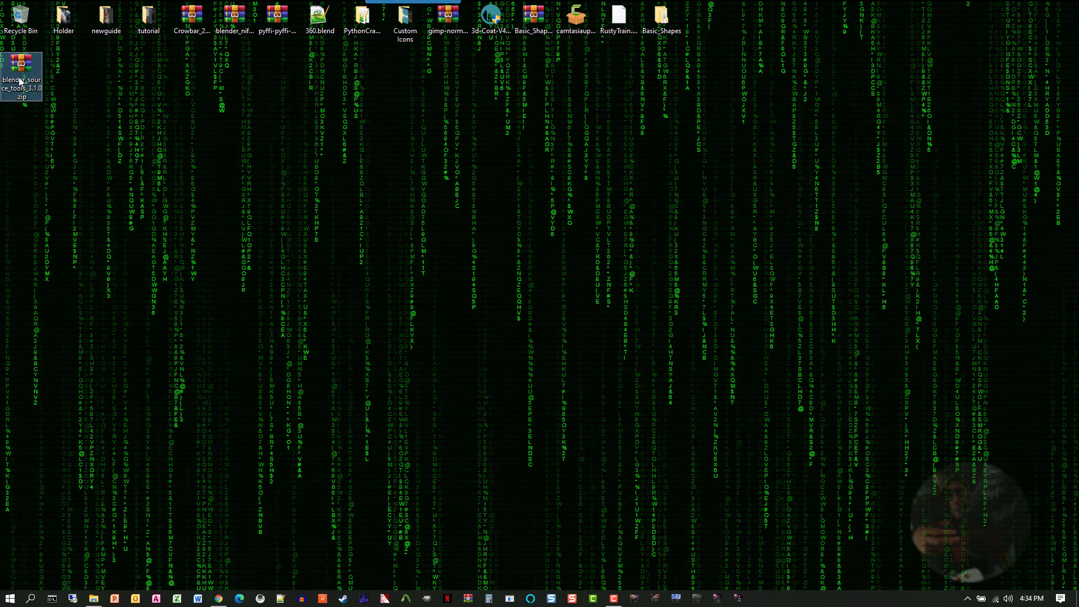
# Move blender_source_tools_3.1.0.zip from the desktop into the Recycle Bin.
pyautogui.moveTo(27, 69); pyautogui.dragTo(18, 24)
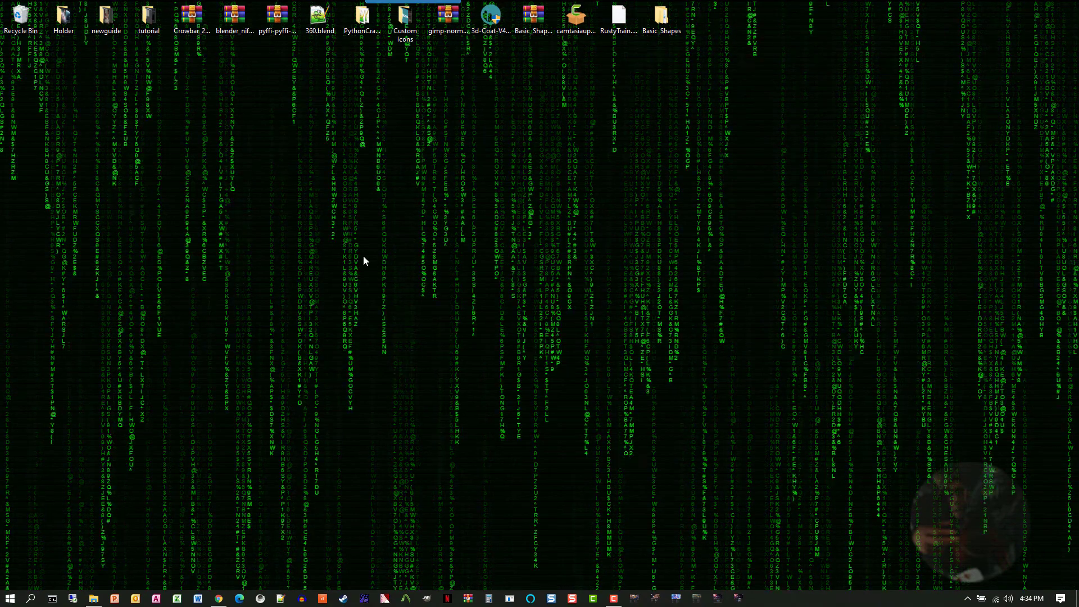